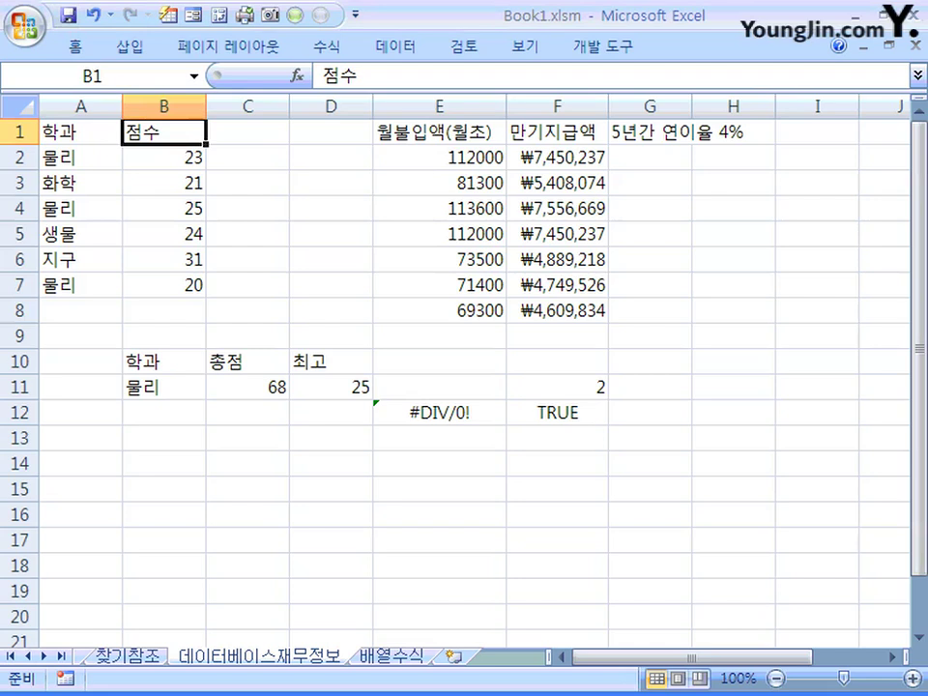
# Review the Database, Field and Criteria arguments of the DSUM formula in cell C11.
pyautogui.click(248, 386)
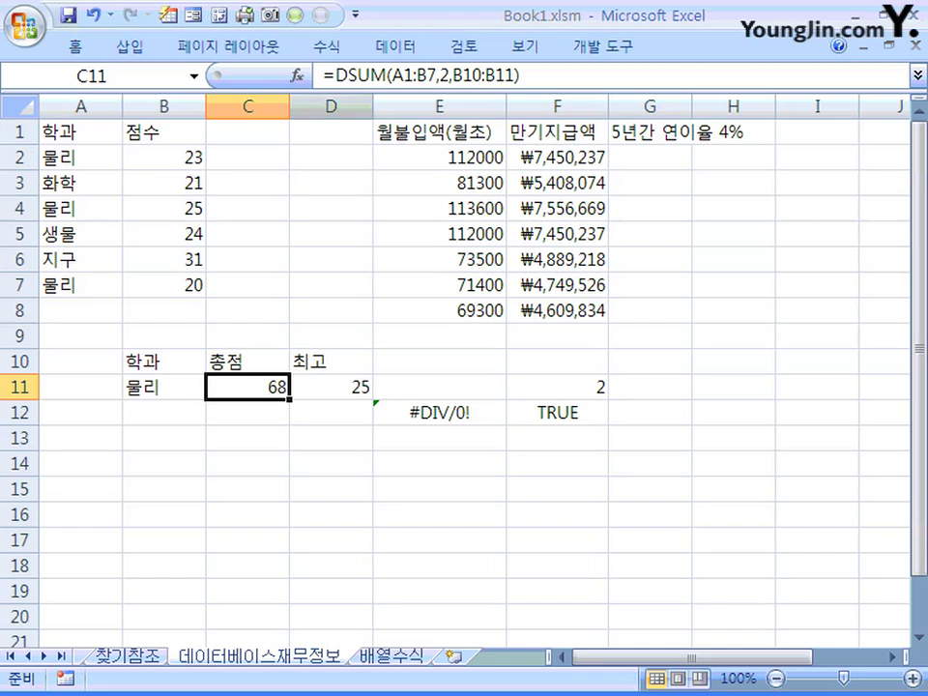
pyautogui.click(297, 75)
pyautogui.moveTo(331, 212); pyautogui.dragTo(532, 418)
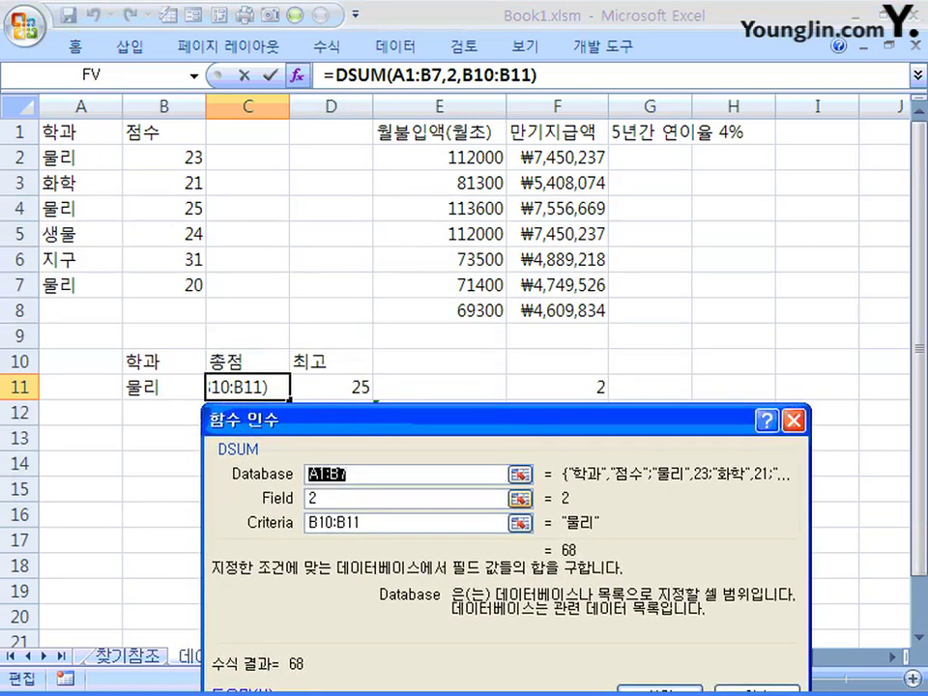
pyautogui.click(519, 473)
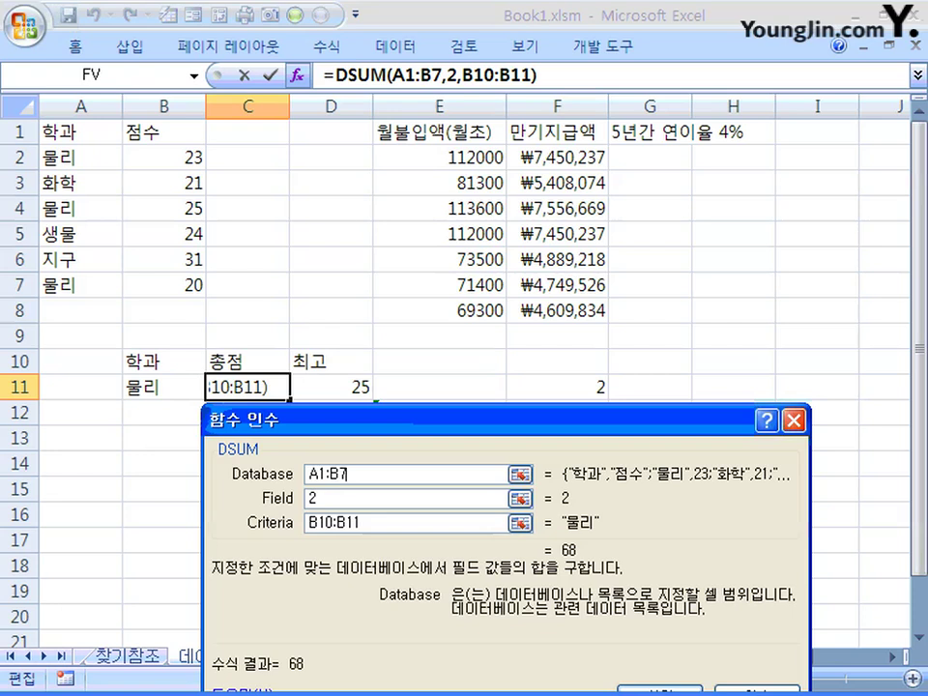
pyautogui.press('Tab')
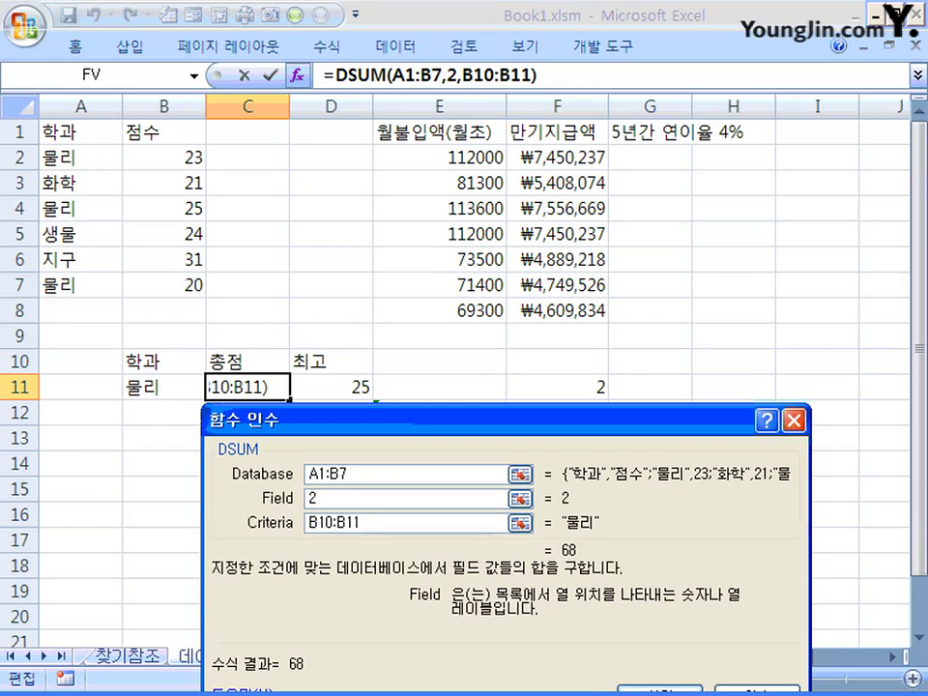
pyautogui.click(348, 473)
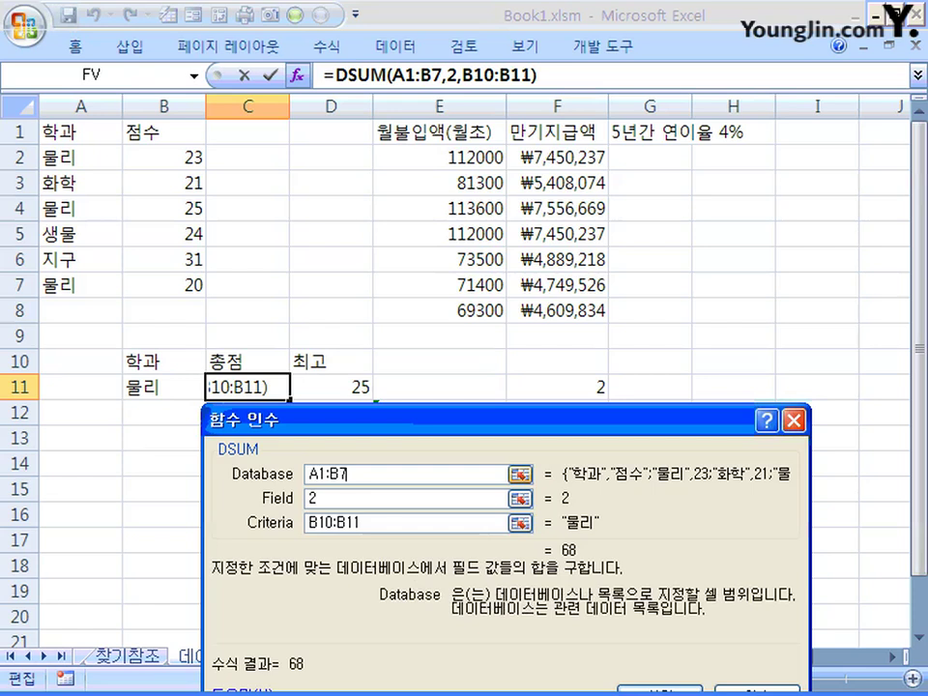
pyautogui.click(319, 497)
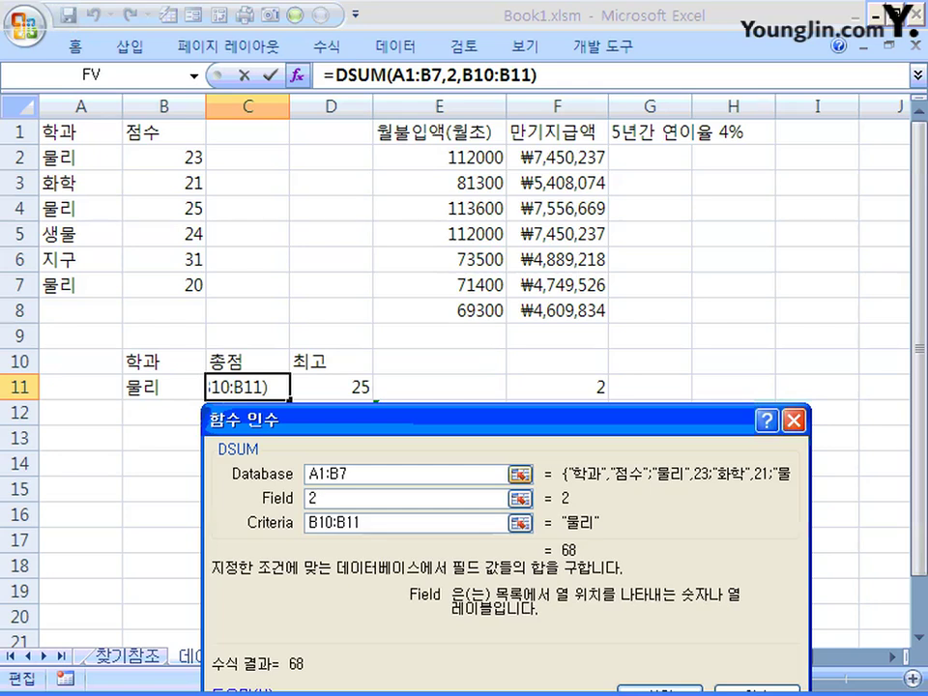
pyautogui.click(349, 473)
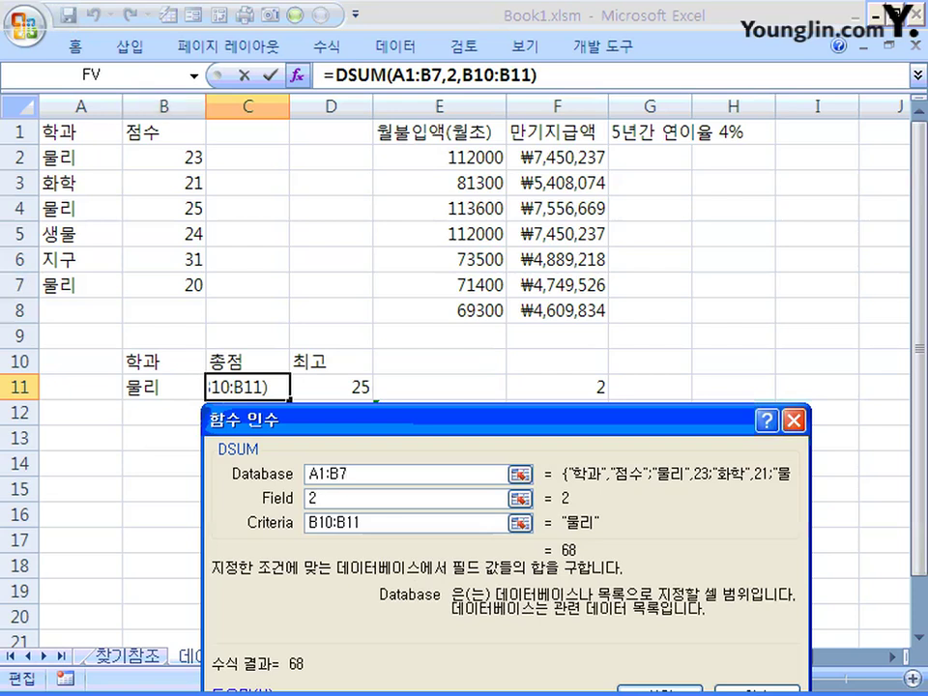
pyautogui.click(406, 498)
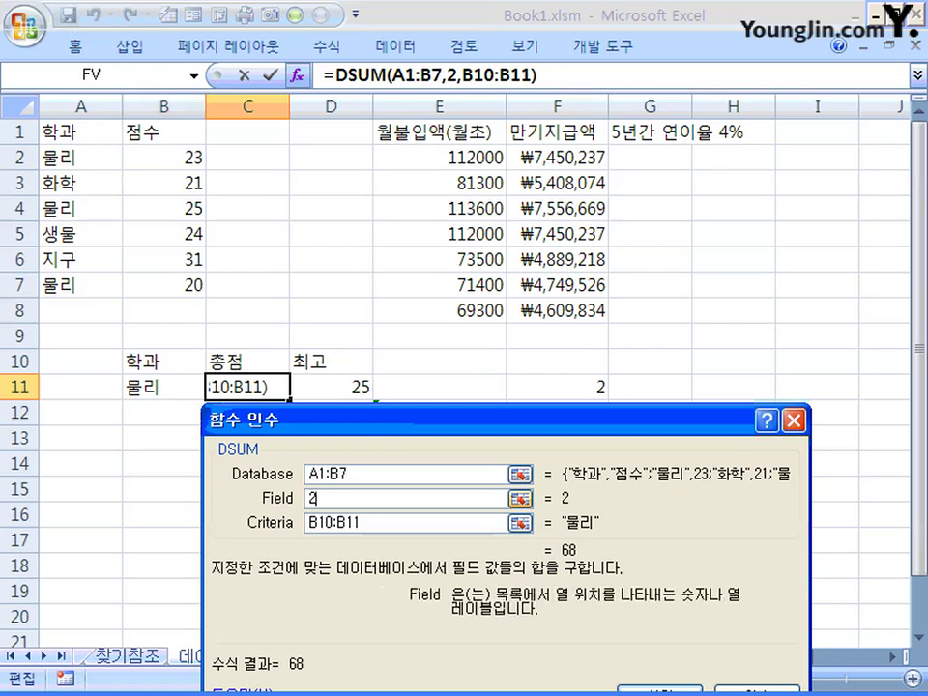
pyautogui.click(360, 522)
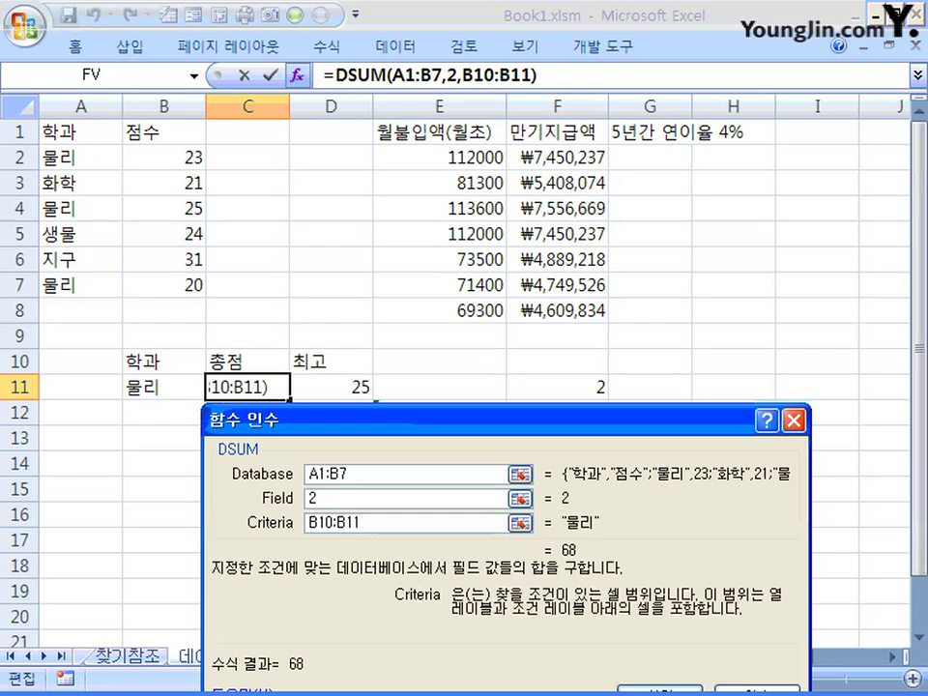
pyautogui.moveTo(520, 419); pyautogui.dragTo(554, 430)
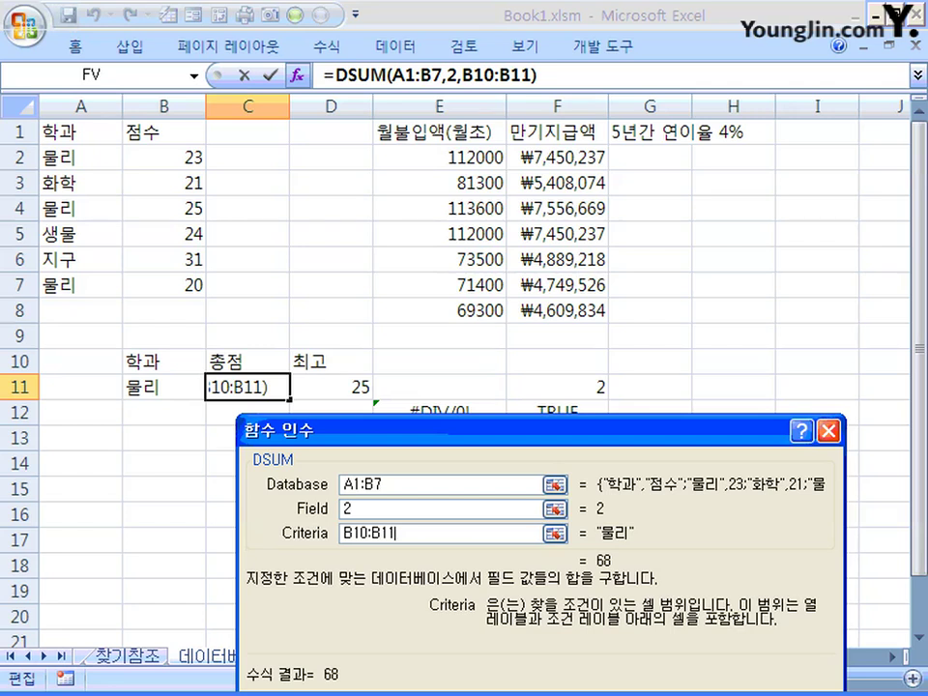
pyautogui.press('Return')
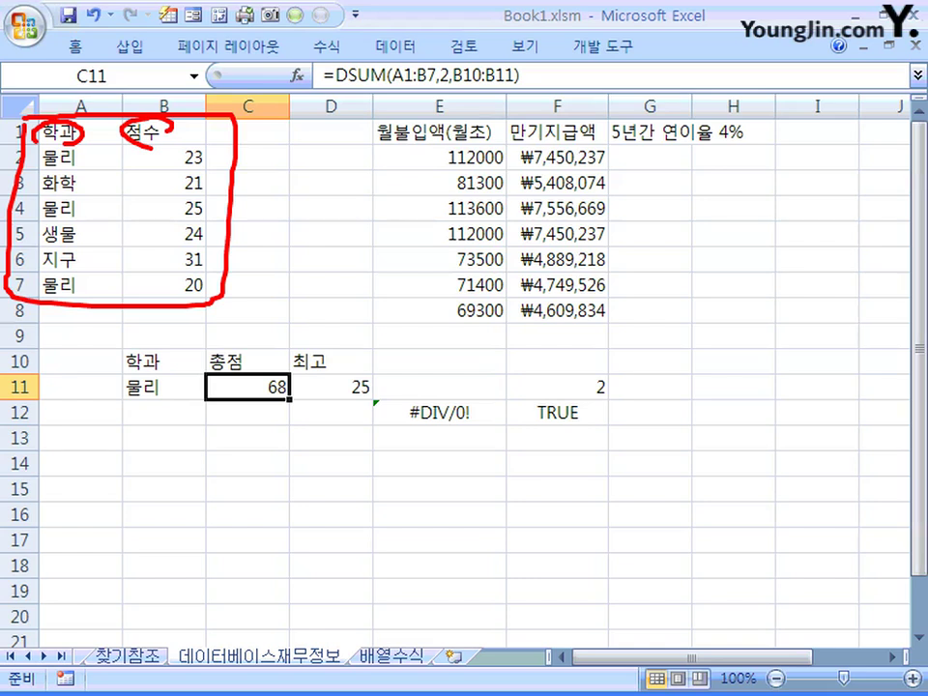
pyautogui.moveTo(164, 369)
pyautogui.mouseDown()
pyautogui.moveTo(151, 373)
pyautogui.moveTo(124, 343)
pyautogui.moveTo(166, 350)
pyautogui.moveTo(154, 370)
pyautogui.mouseUp()
pyautogui.moveTo(78, 143)
pyautogui.mouseDown()
pyautogui.moveTo(103, 181)
pyautogui.moveTo(136, 325)
pyautogui.mouseUp()
pyautogui.moveTo(114, 315)
pyautogui.mouseDown()
pyautogui.moveTo(135, 326)
pyautogui.moveTo(143, 309)
pyautogui.mouseUp()
pyautogui.moveTo(79, 144)
pyautogui.mouseDown()
pyautogui.moveTo(73, 153)
pyautogui.moveTo(98, 148)
pyautogui.mouseUp()
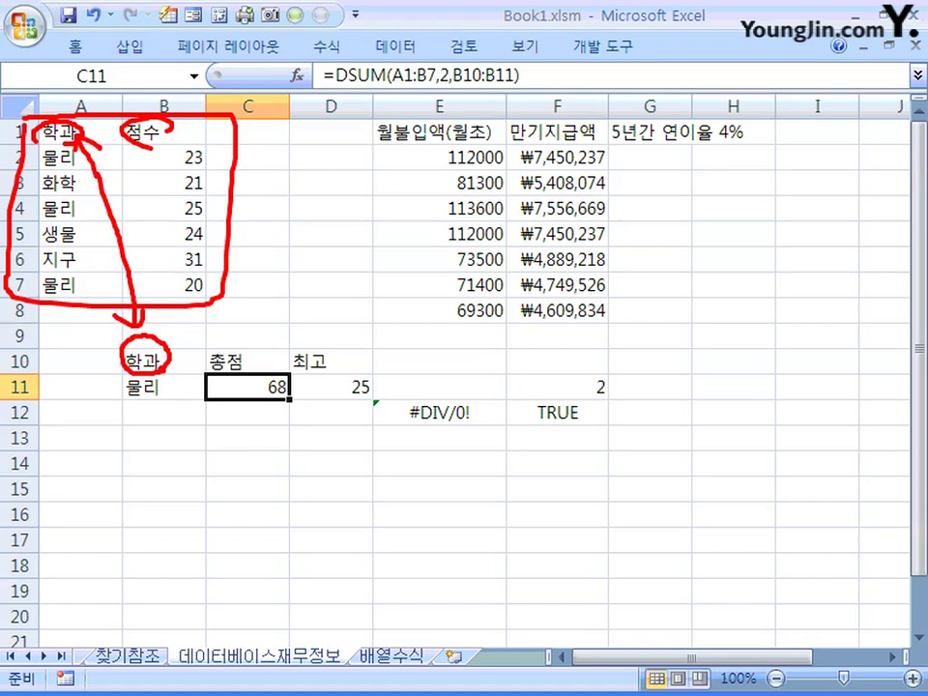
pyautogui.moveTo(52, 168); pyautogui.dragTo(66, 167)
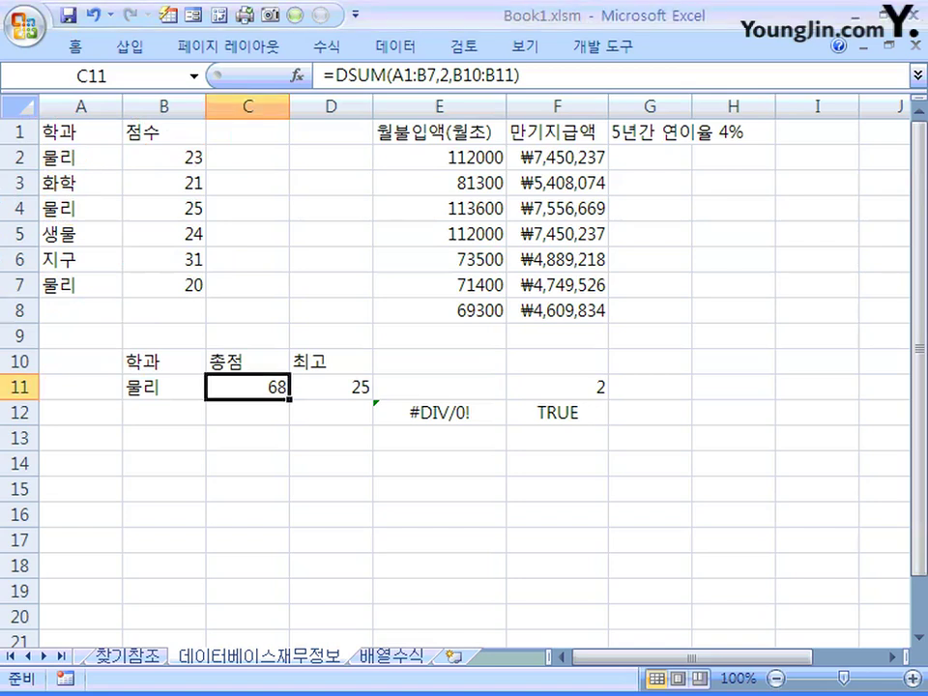
# Check the DMAX formula in cell D11 against the 물리 scores by selecting B2, B4 and B7.
pyautogui.press('F2')
pyautogui.click(338, 387)
pyautogui.click(331, 362)
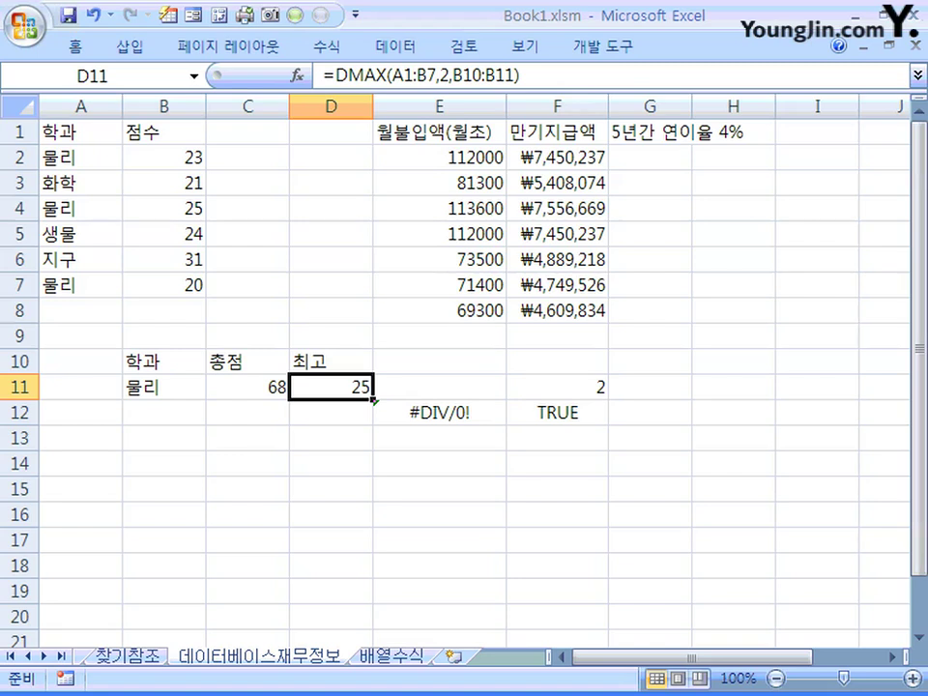
pyautogui.click(163, 156)
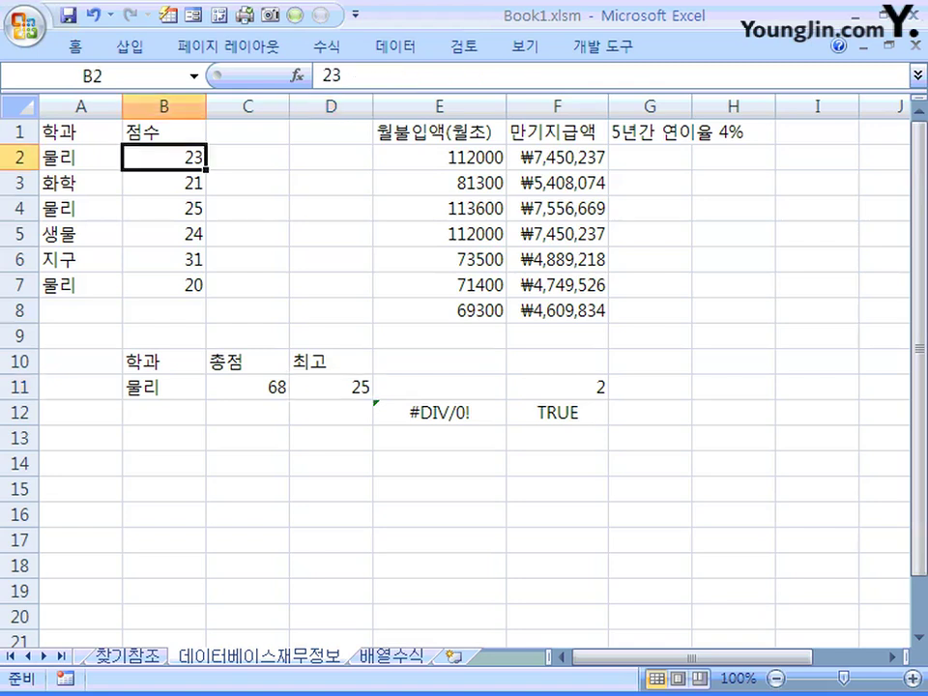
pyautogui.keyDown('ctrl'); pyautogui.click(163, 208); pyautogui.keyUp('ctrl')
pyautogui.keyDown('ctrl'); pyautogui.click(163, 285); pyautogui.keyUp('ctrl')
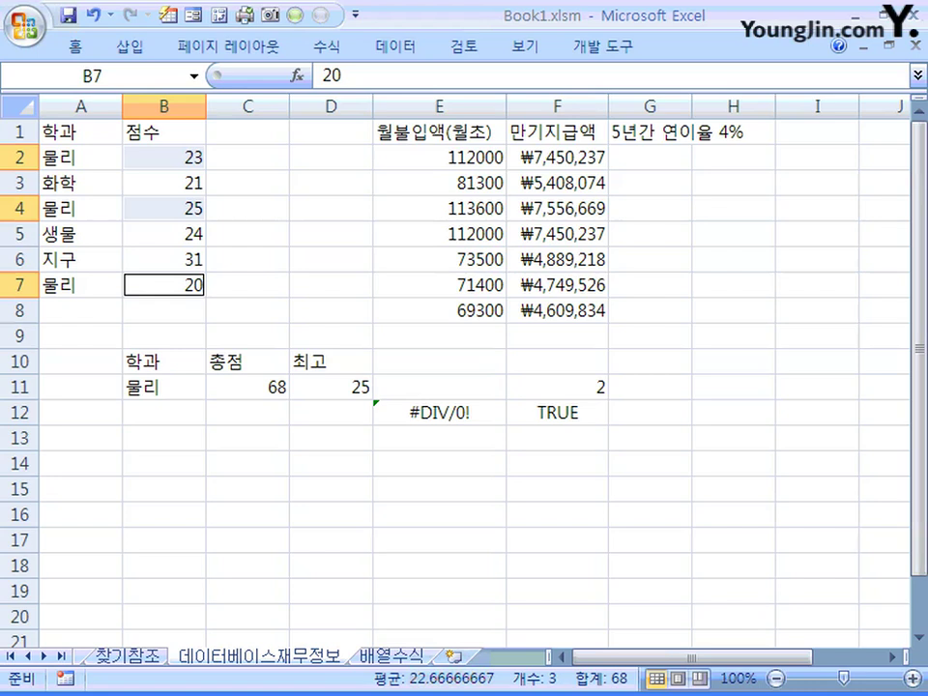
# Go through the monthly payment amounts in cells E2 to E8.
pyautogui.click(439, 157)
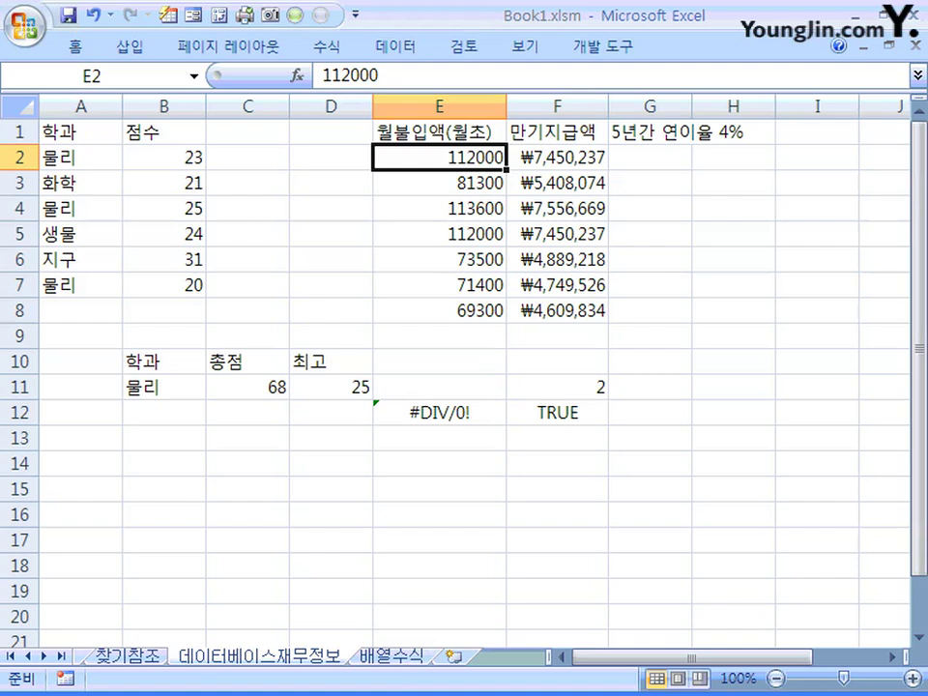
pyautogui.press('Down')
pyautogui.press('Down')
pyautogui.press('Down')
pyautogui.press('Down')
pyautogui.press('Down')
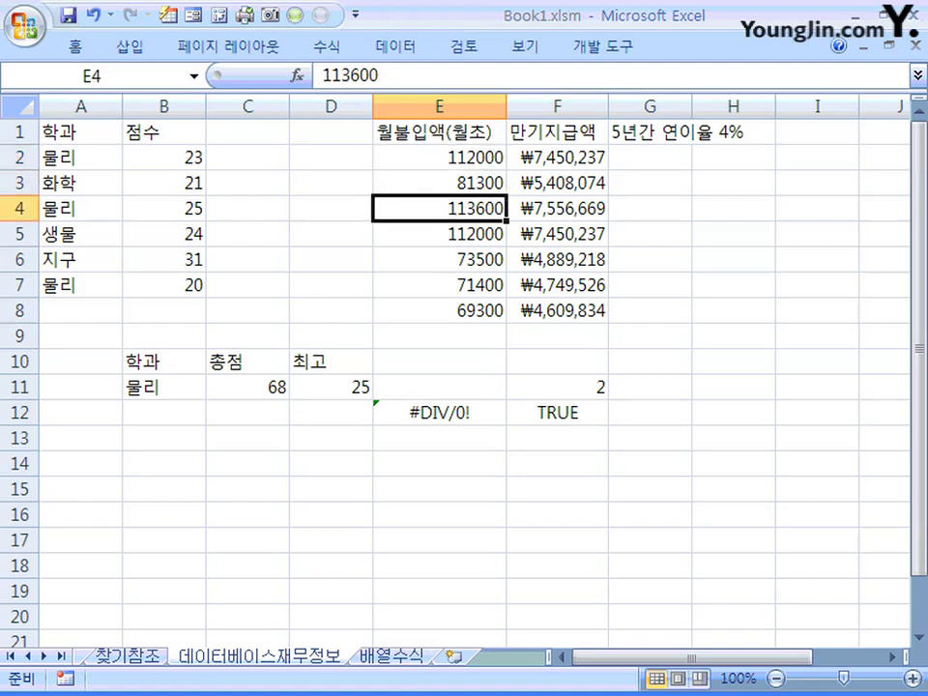
pyautogui.press('Down')
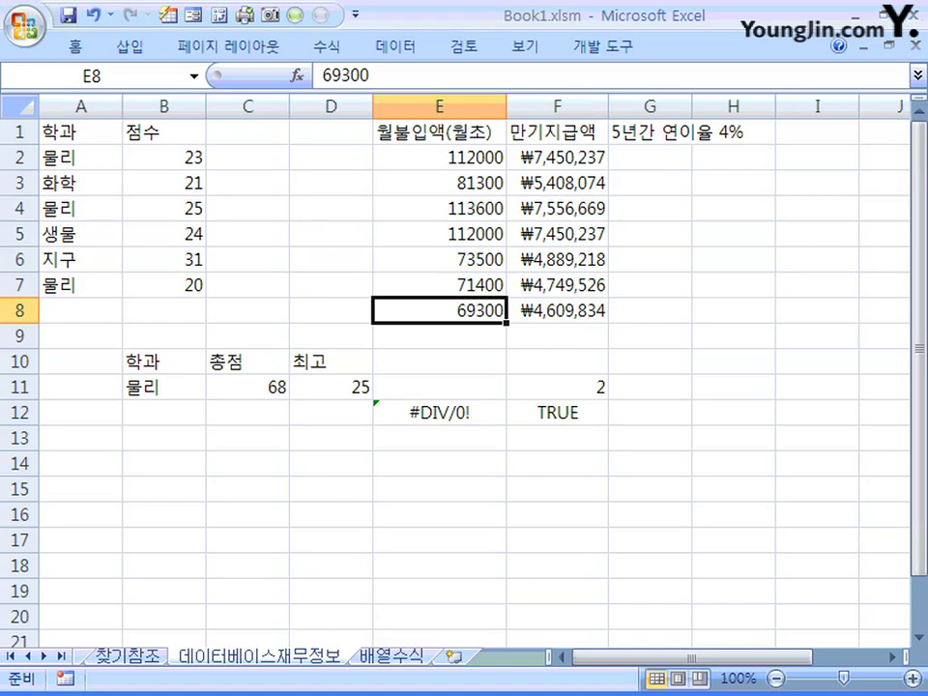
# Review the Rate, Nper, Pmt, Pv and Type arguments of the FV formula in cell F2.
pyautogui.click(556, 157)
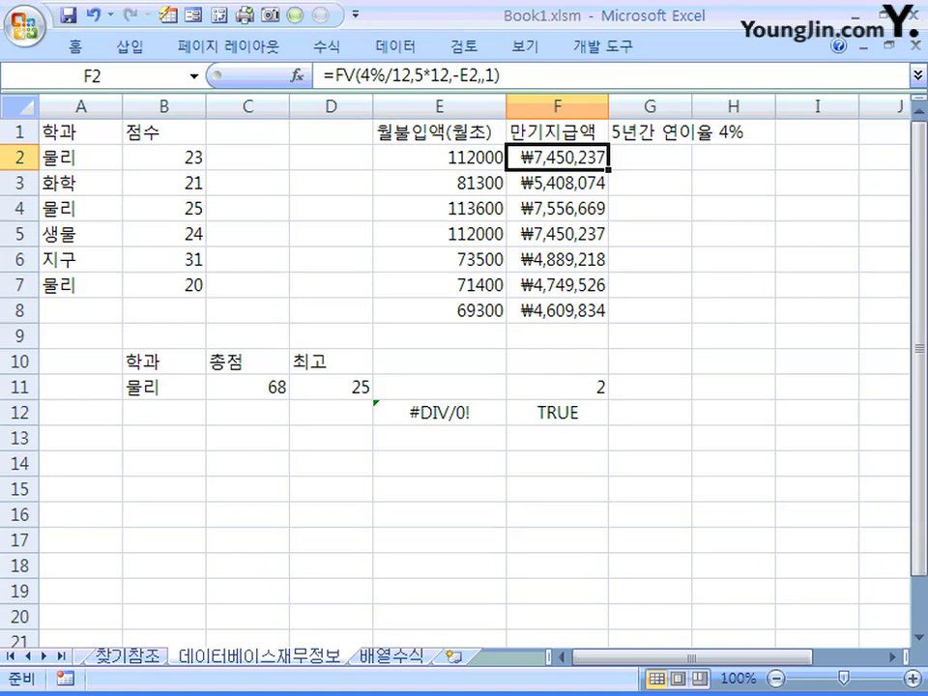
pyautogui.click(297, 76)
pyautogui.moveTo(332, 184); pyautogui.dragTo(512, 356)
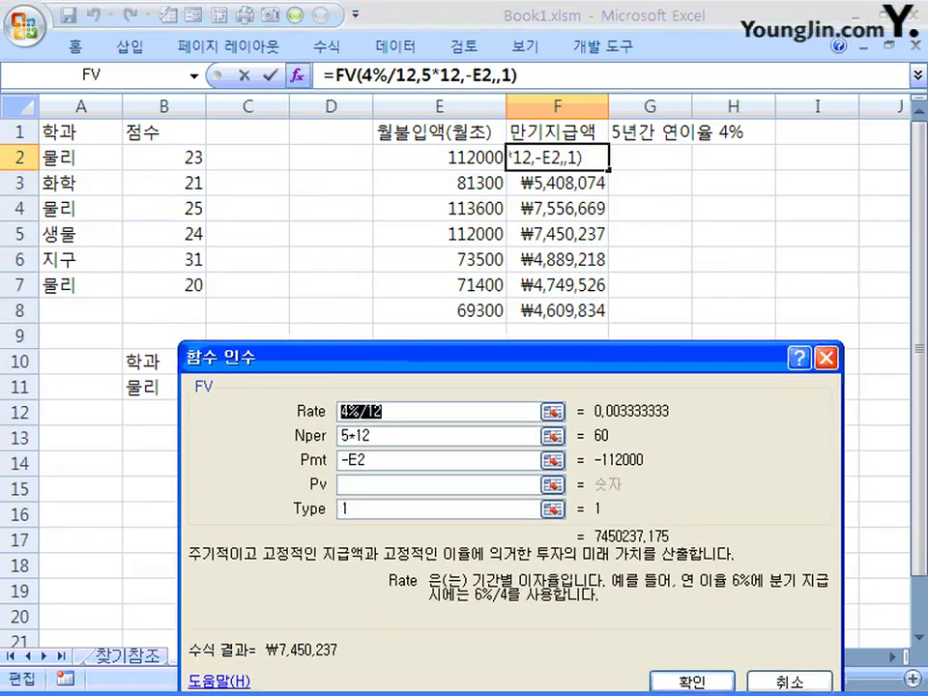
pyautogui.moveTo(222, 358); pyautogui.dragTo(222, 311)
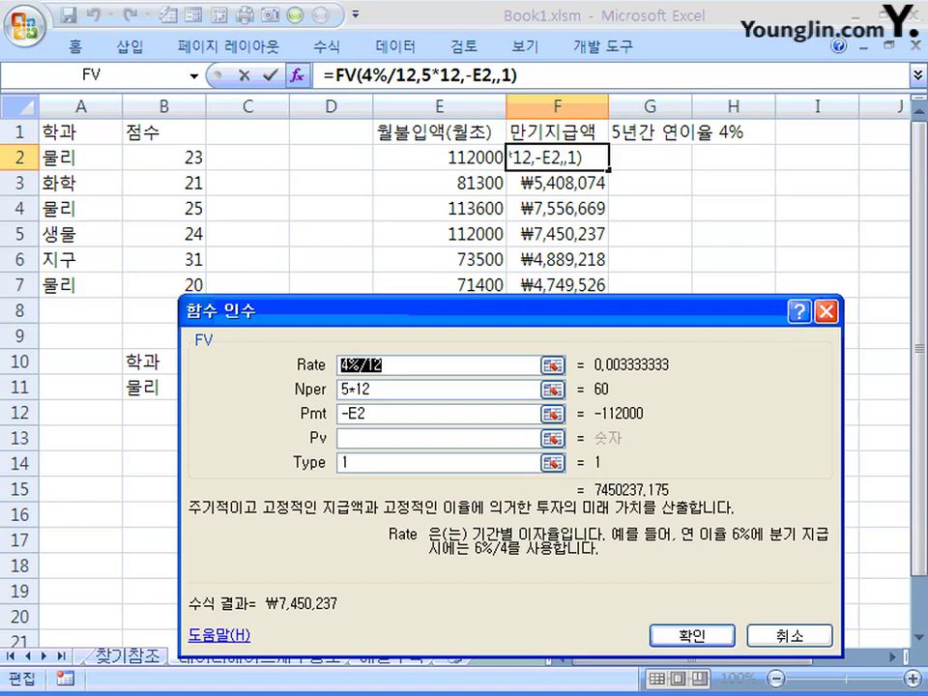
pyautogui.click(382, 364)
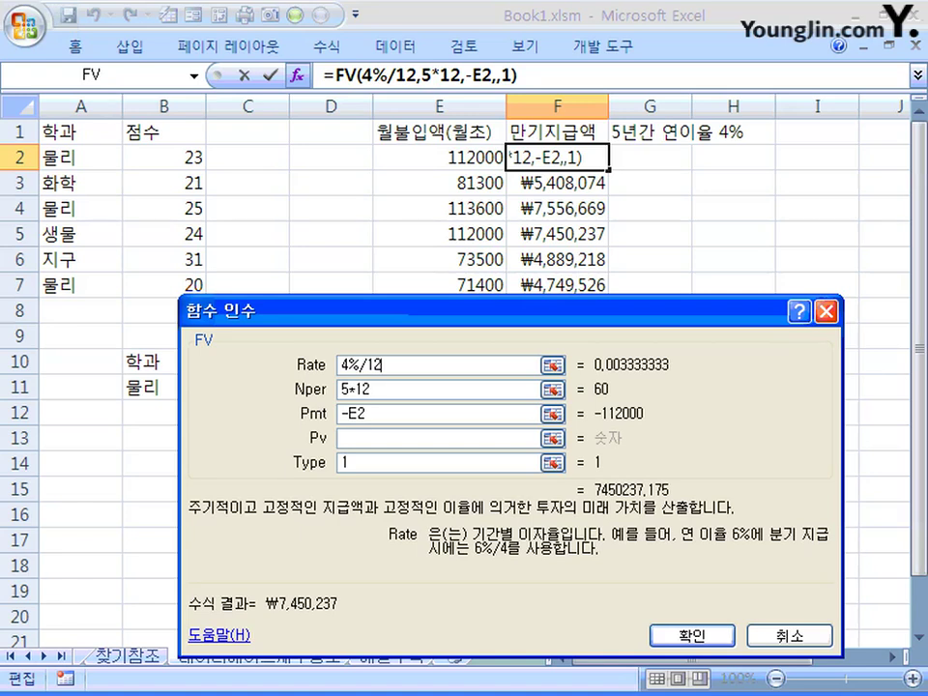
pyautogui.click(368, 389)
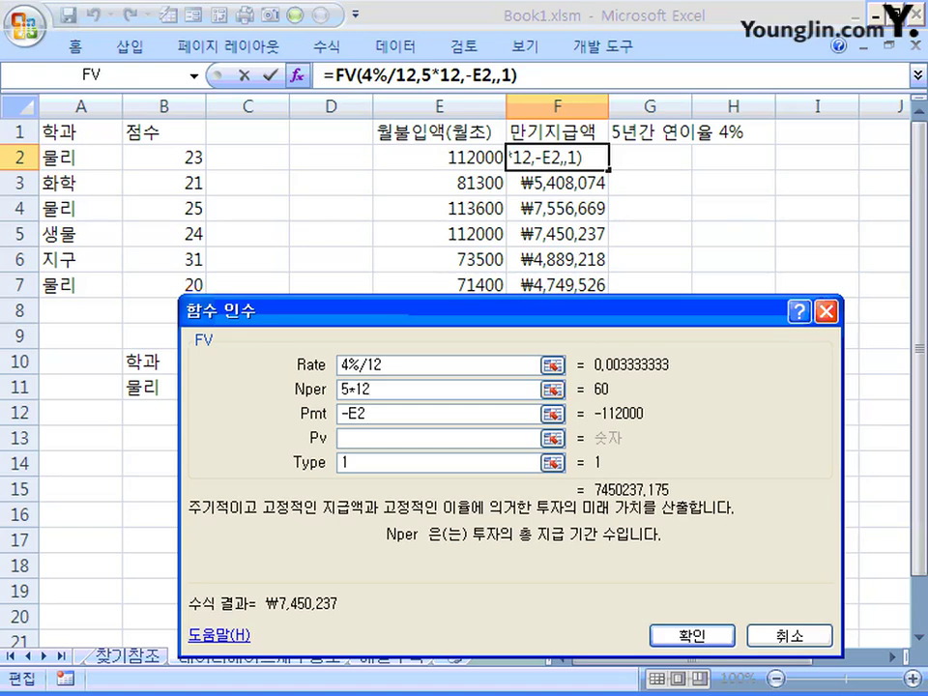
pyautogui.click(365, 414)
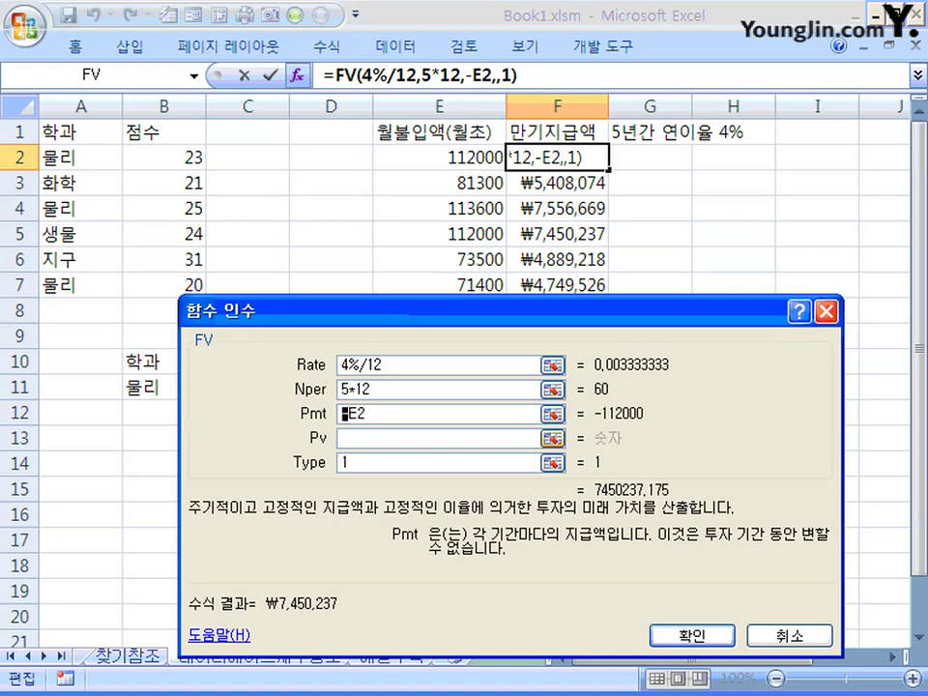
pyautogui.press('Tab')
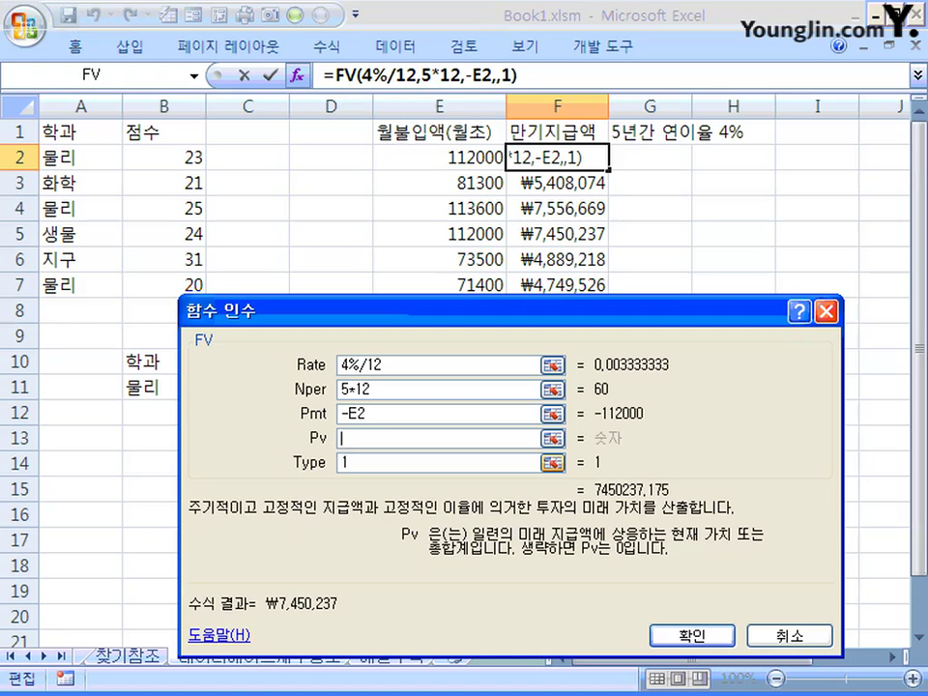
pyautogui.click(350, 461)
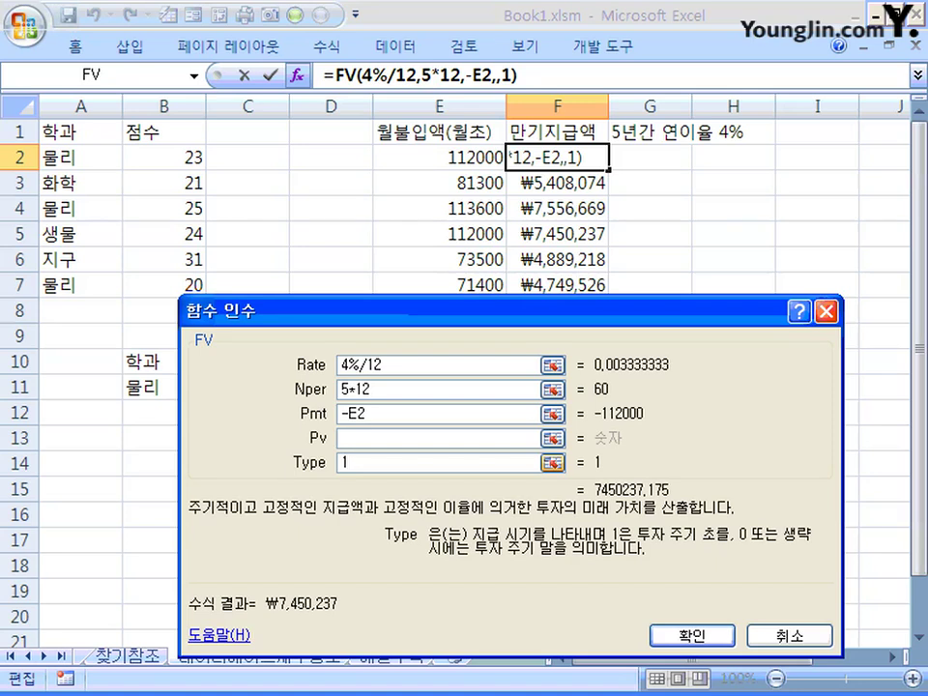
pyautogui.press('Return')
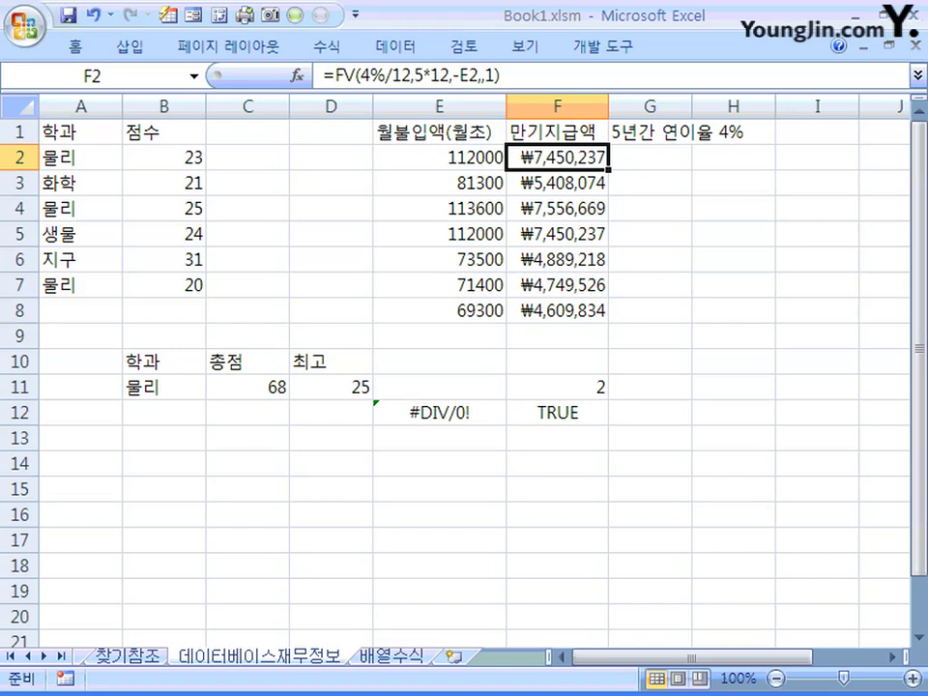
# Review the Info_type and Reference arguments of the CELL formula in cell F11.
pyautogui.click(438, 412)
pyautogui.click(557, 413)
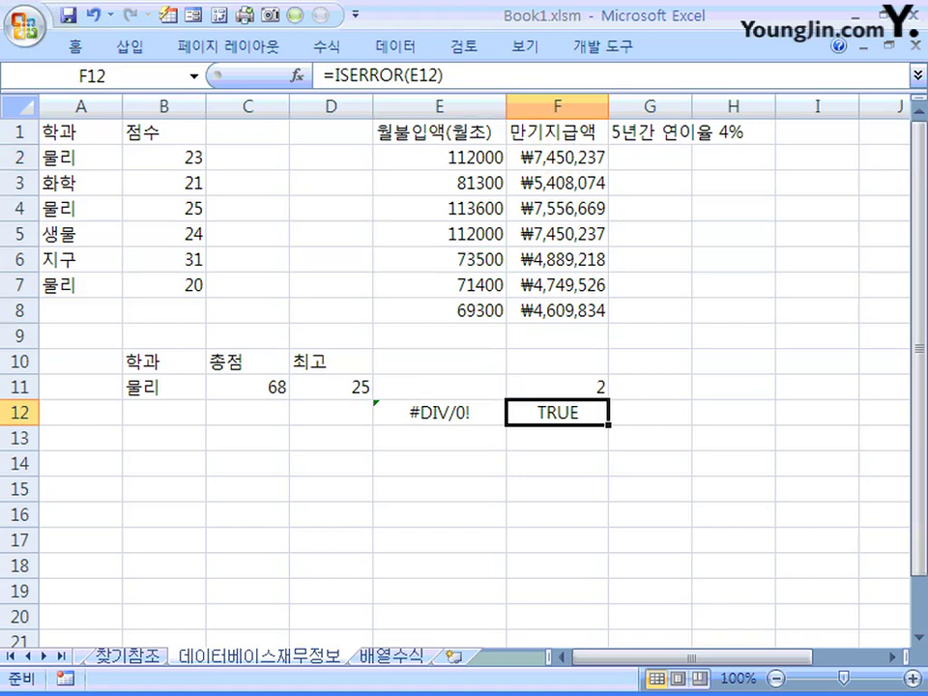
pyautogui.click(557, 387)
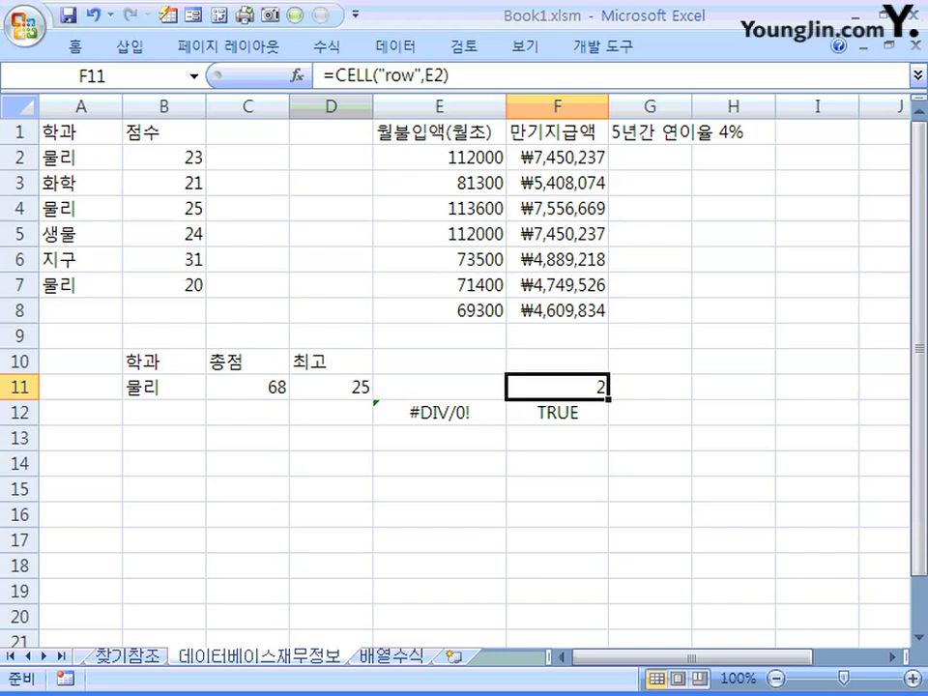
pyautogui.click(297, 75)
pyautogui.moveTo(299, 217); pyautogui.dragTo(581, 384)
pyautogui.click(442, 438)
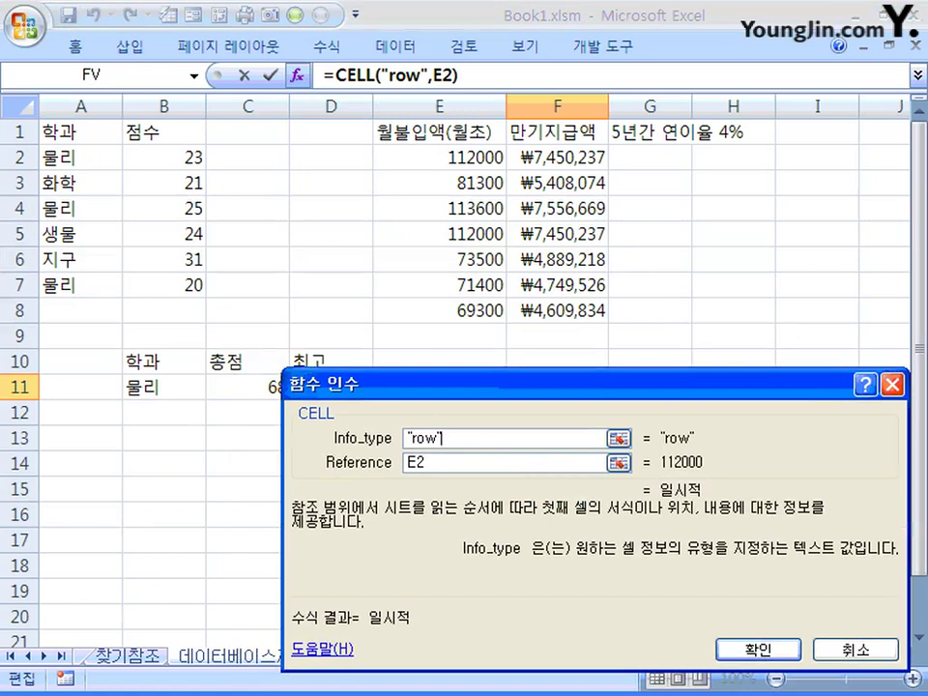
pyautogui.click(426, 462)
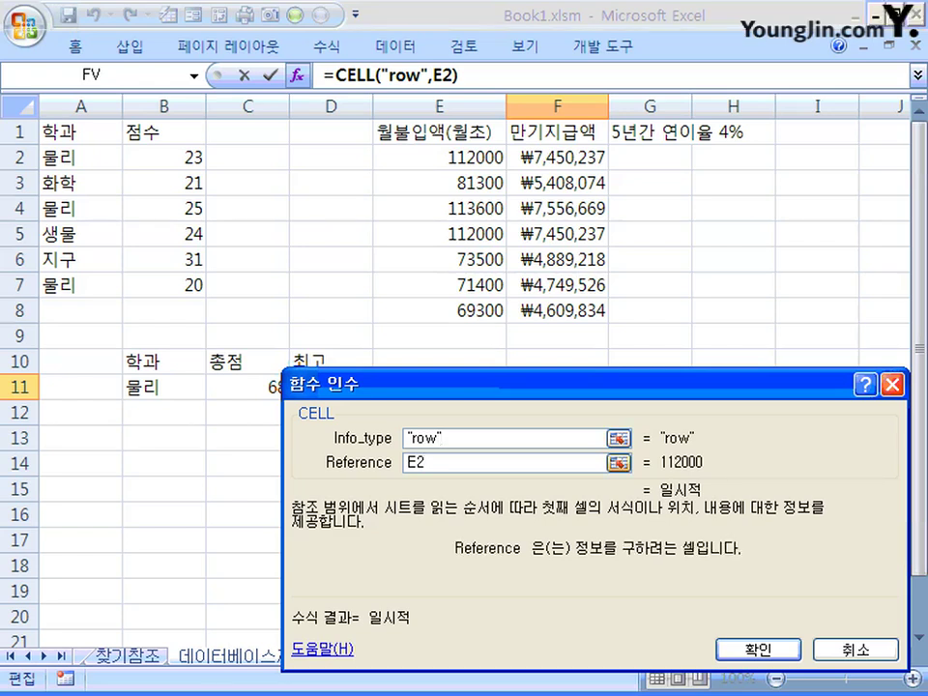
pyautogui.click(441, 438)
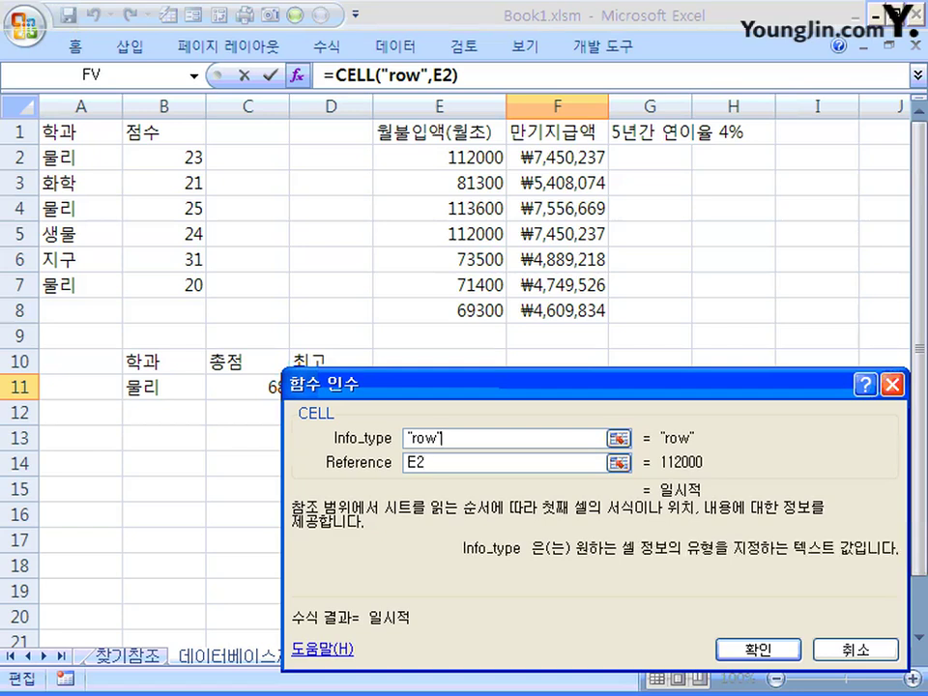
pyautogui.press('Return')
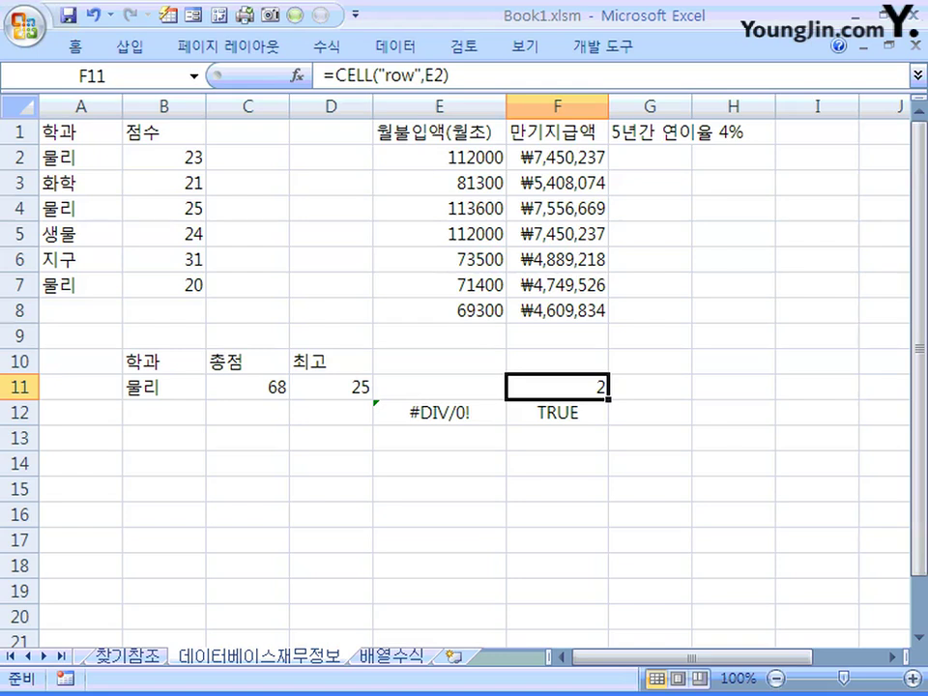
# Compare the ISERROR formula in cell F12 with the division formula in E12 that it tests.
pyautogui.click(557, 412)
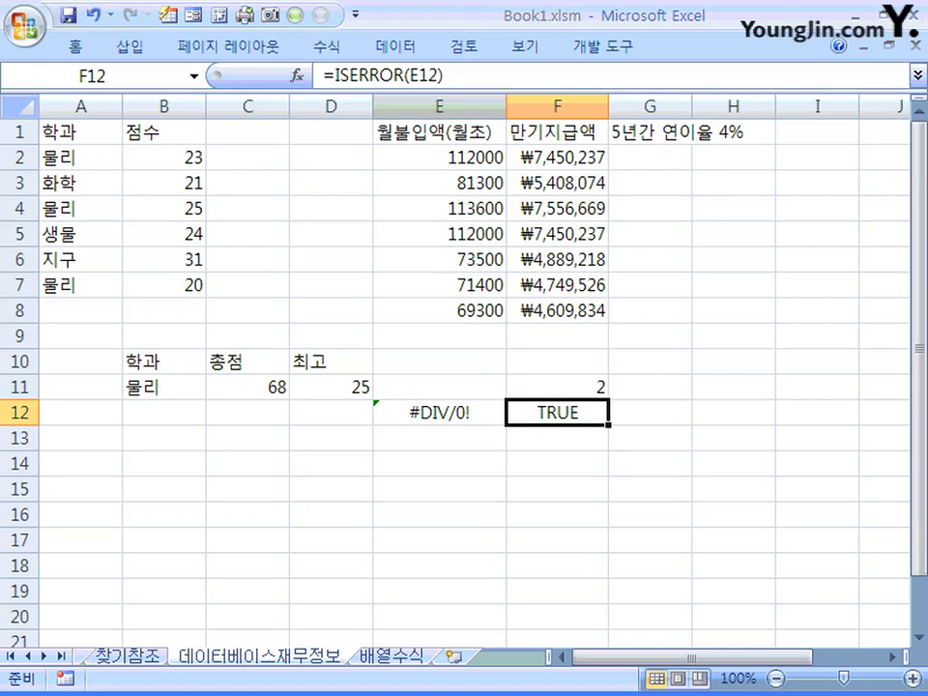
pyautogui.click(438, 412)
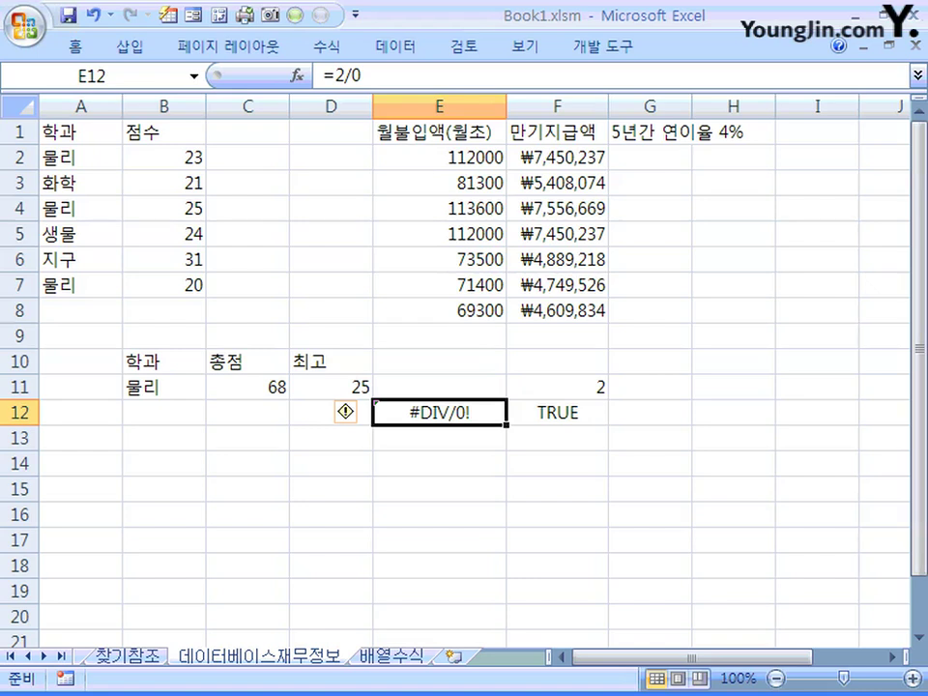
pyautogui.click(557, 412)
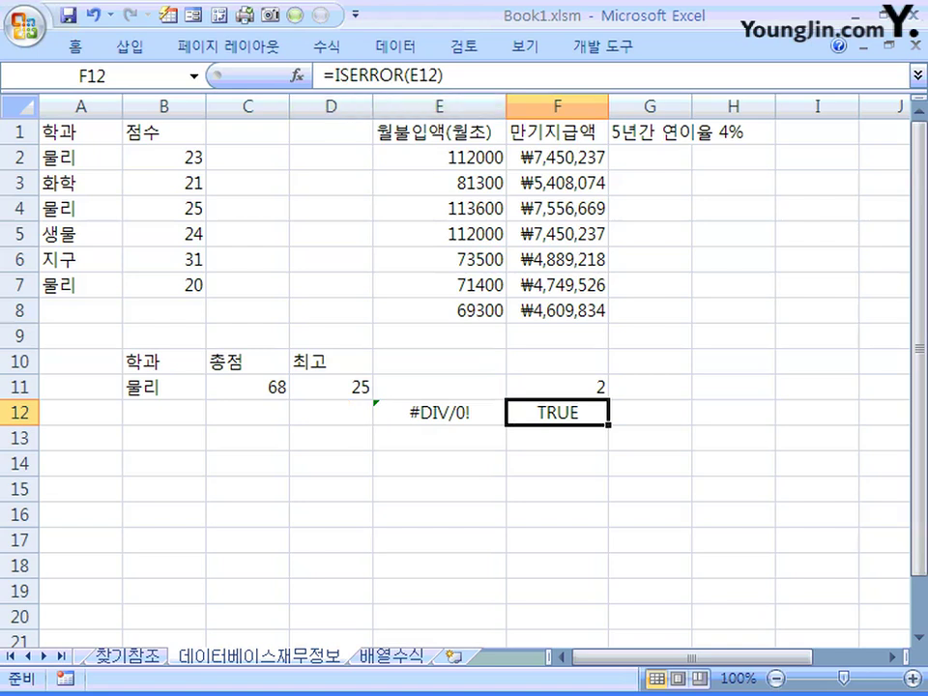
pyautogui.click(439, 412)
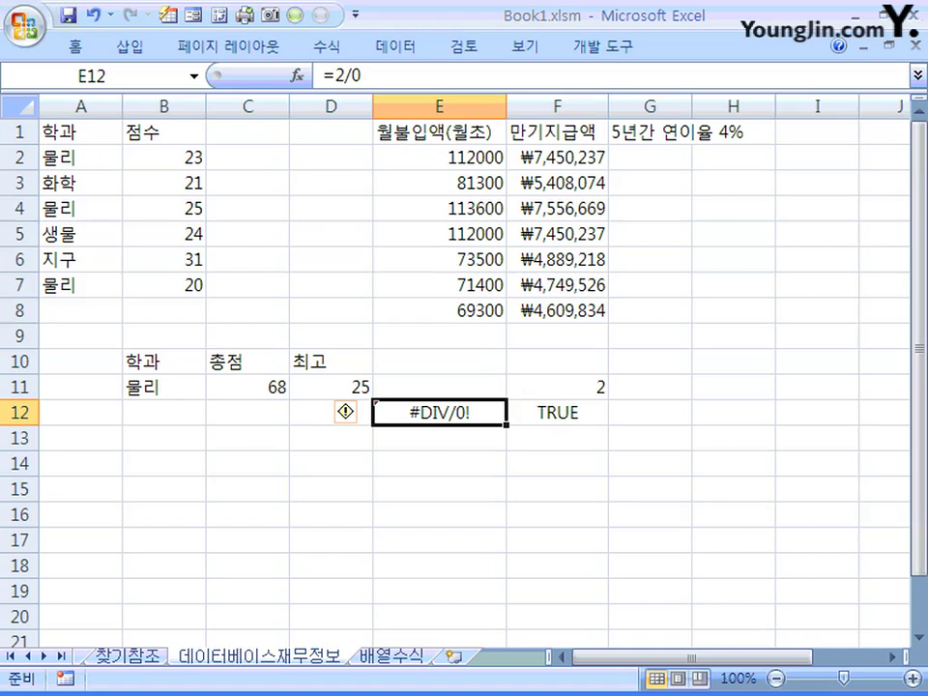
pyautogui.click(556, 412)
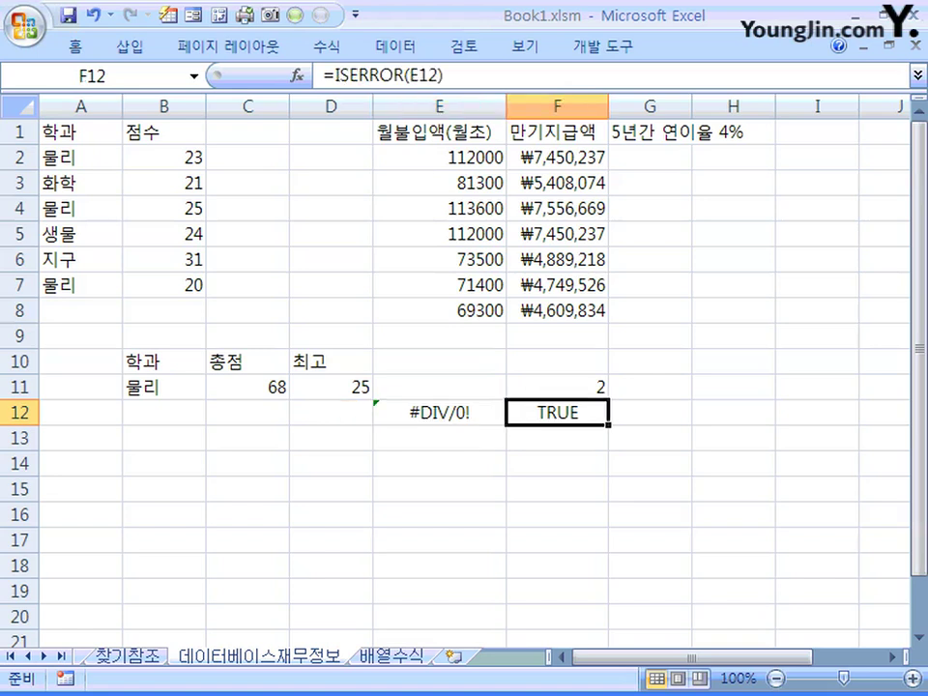